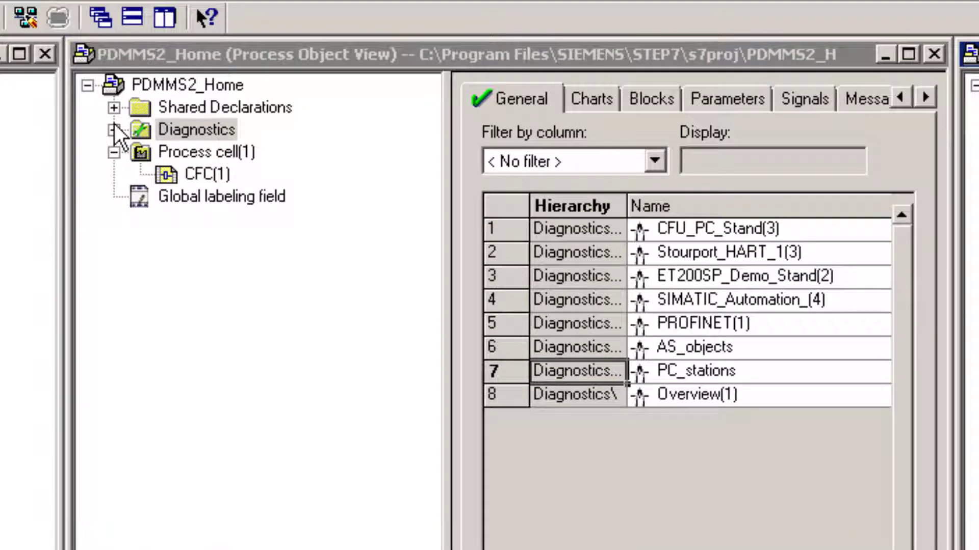
- Expand Diagnostics, collapse Field devices, and bring the PDMMS2_Home component view to the front
click(114, 129)
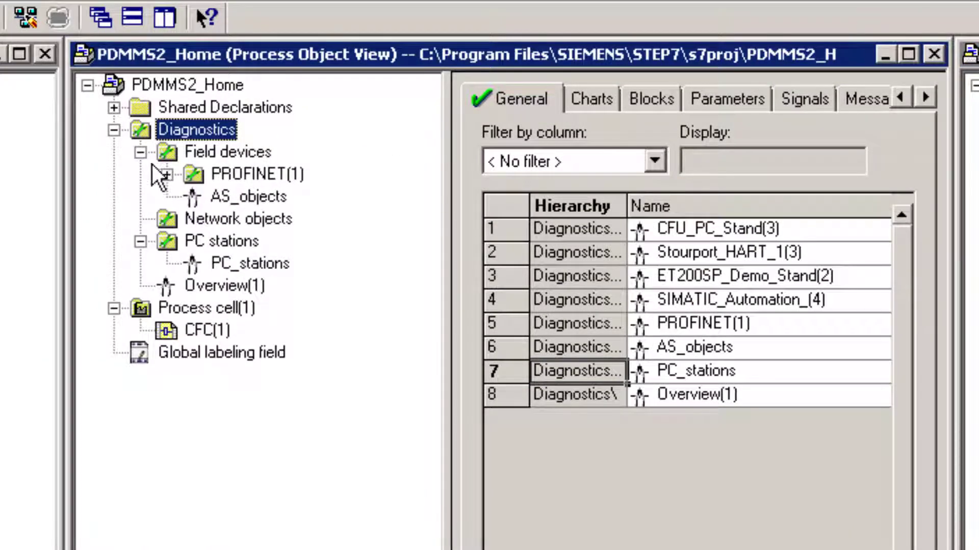
click(140, 152)
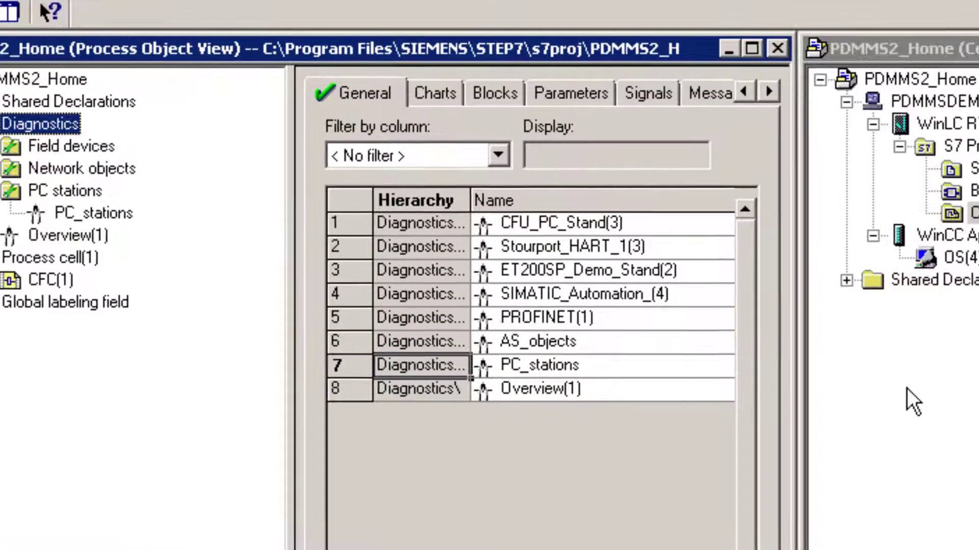
click(912, 400)
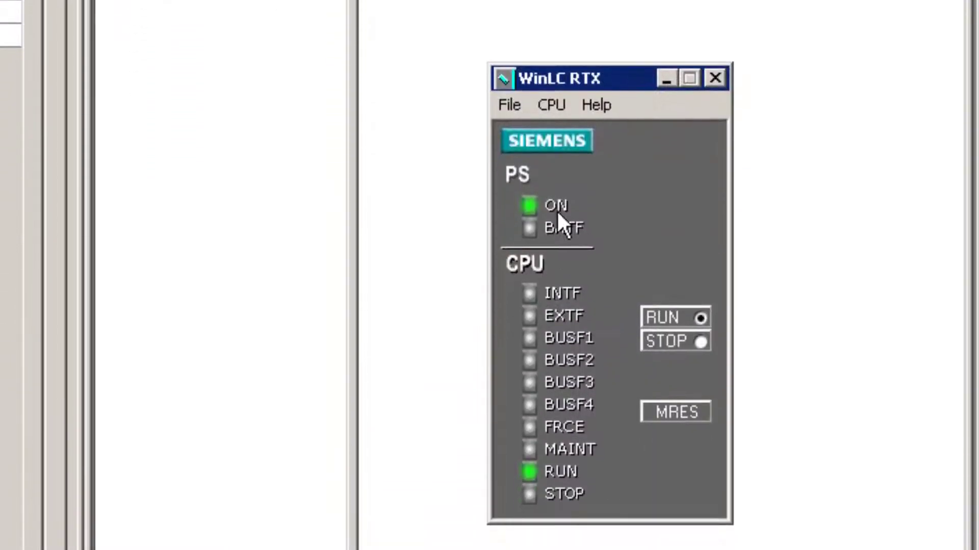
drag(611, 81, 570, 0)
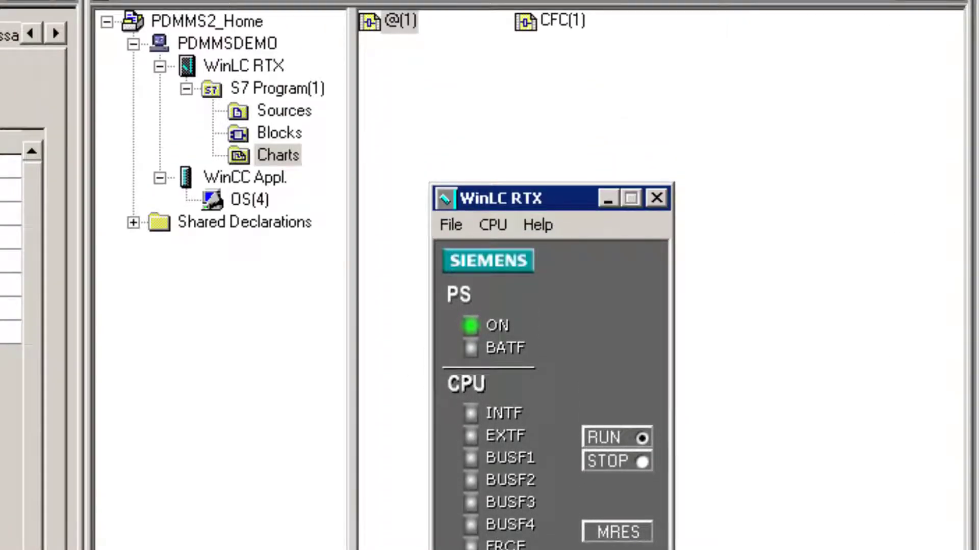
click(608, 200)
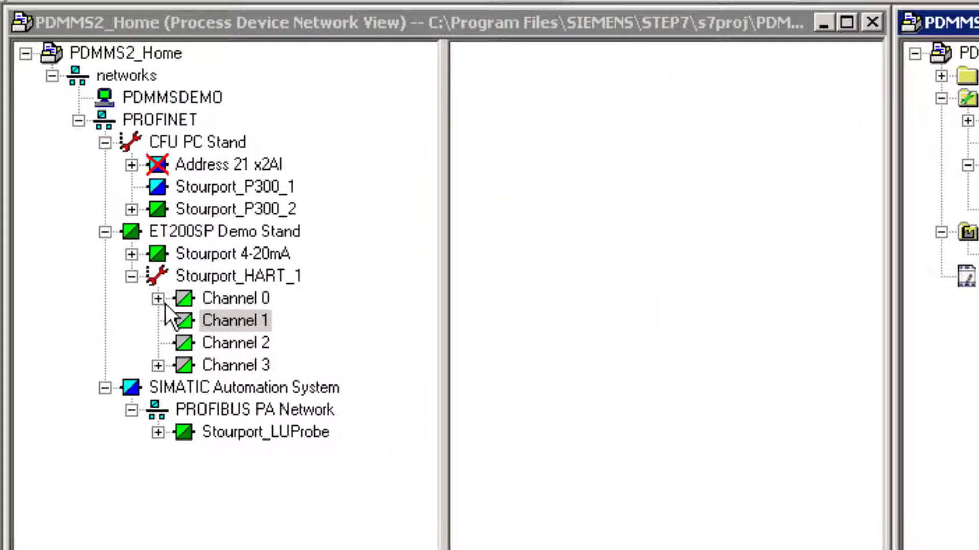
- Expand Channel 0 of Stourport_HART_1 to reveal the Stourport LU240Demo device
click(158, 298)
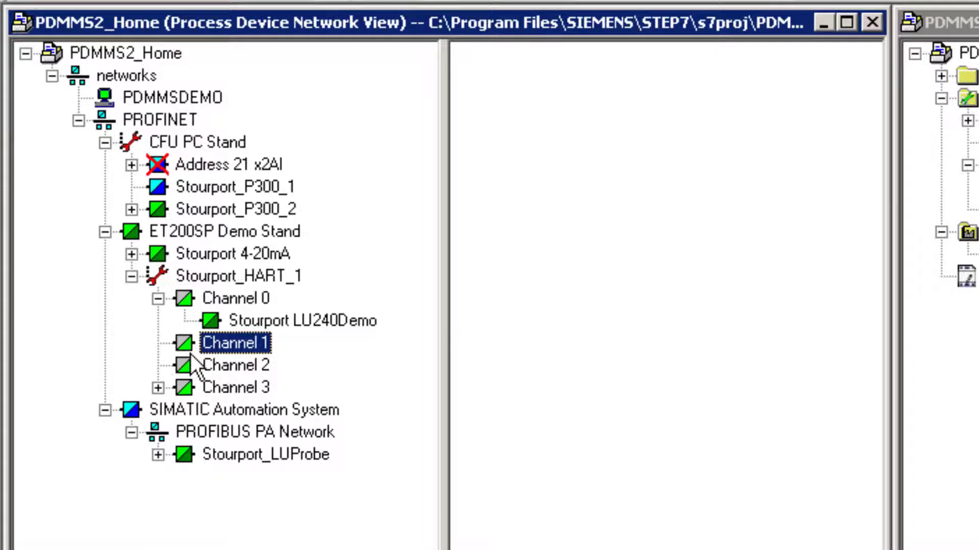
- Open an Insert Object dialog for Channel 1 of Stourport_HART_1 and move it left
right_click(233, 341)
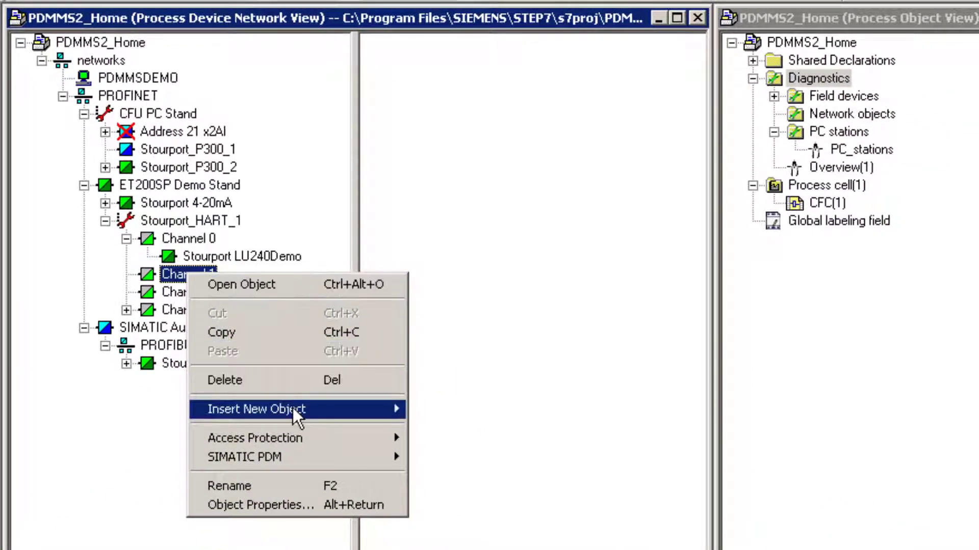
mouse_move(393, 411)
click(467, 412)
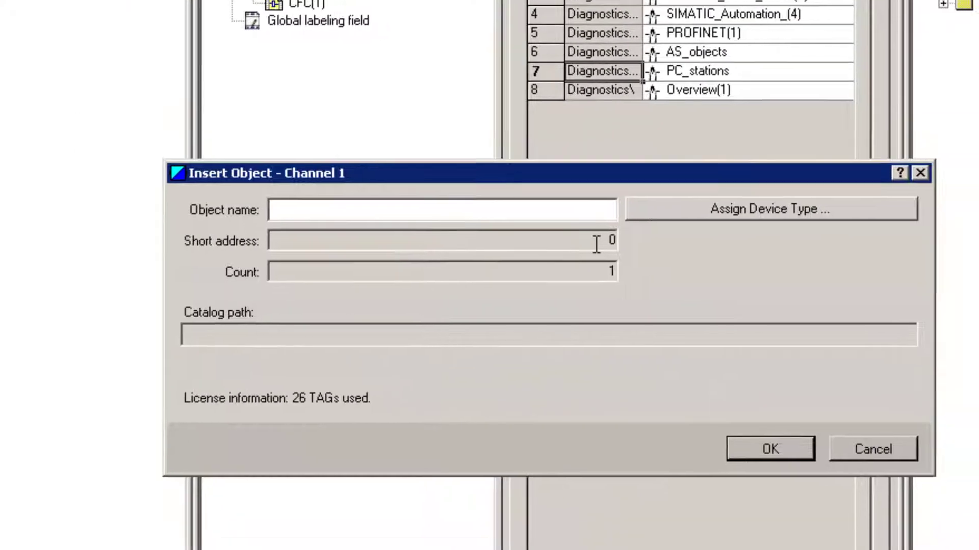
drag(597, 244, 633, 244)
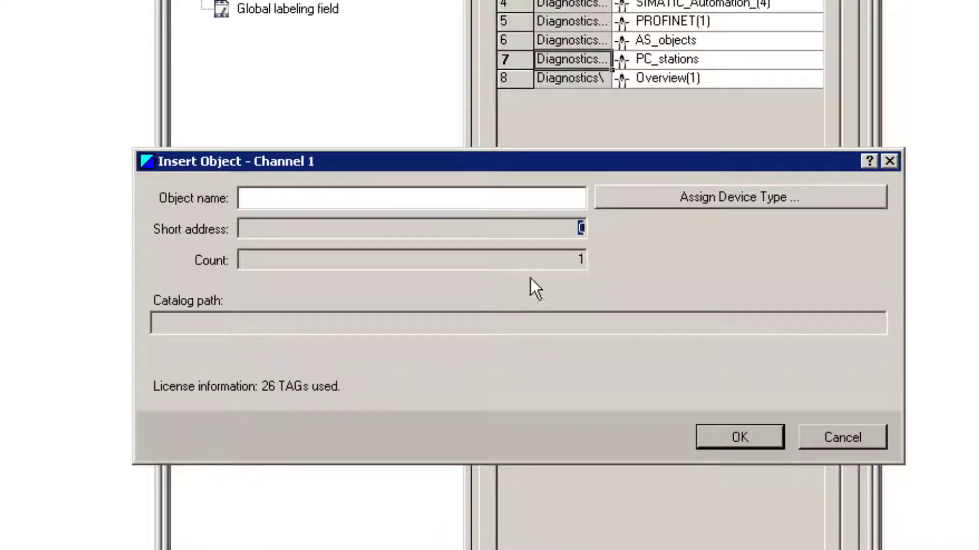
drag(374, 175, 0, 194)
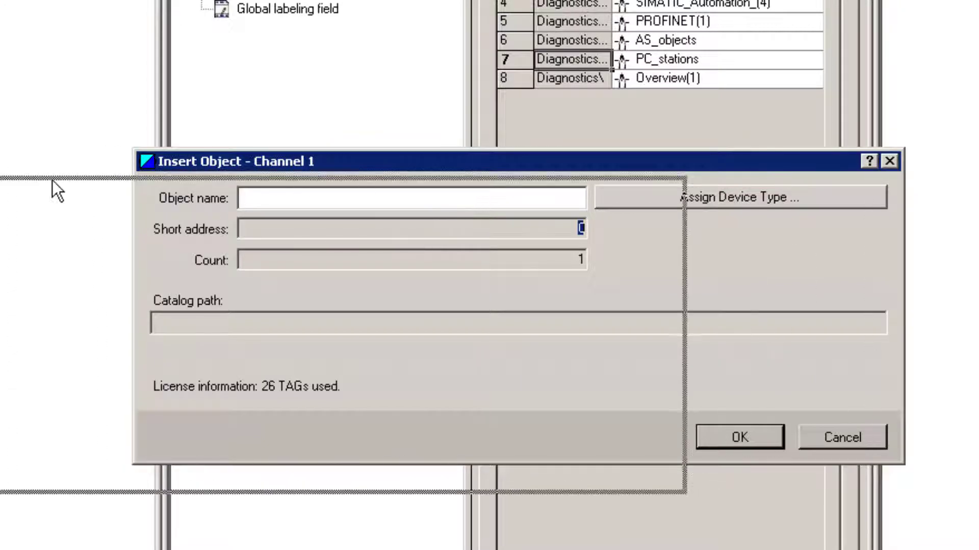
drag(0, 230, 0, 230)
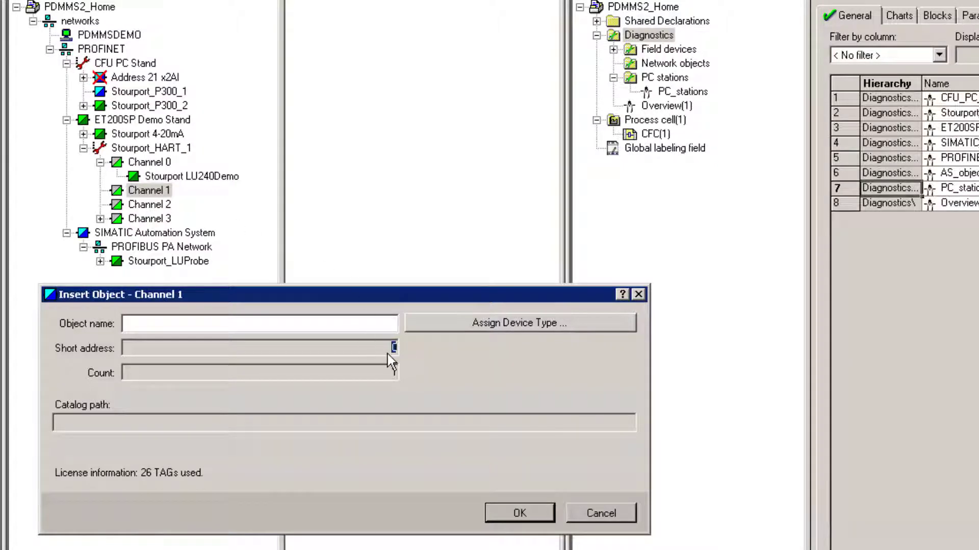
- Assign the auto-identified Sitrans LR1x0 device type and confirm the new object under Channel 1
click(463, 323)
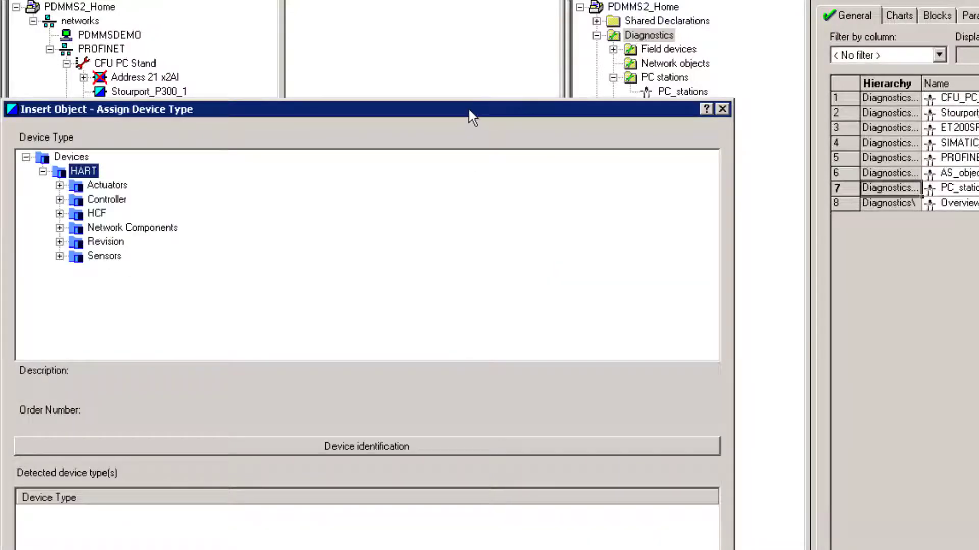
drag(469, 110, 491, 113)
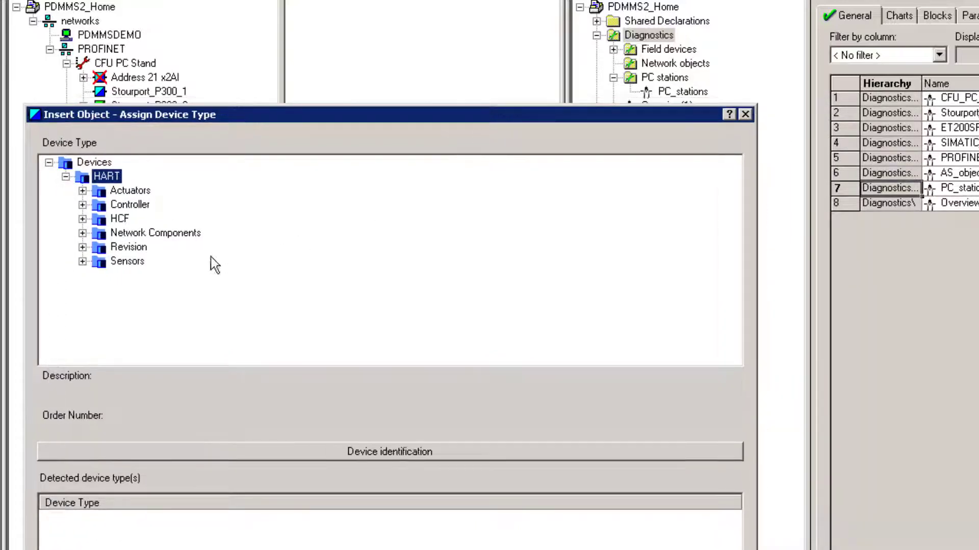
click(417, 448)
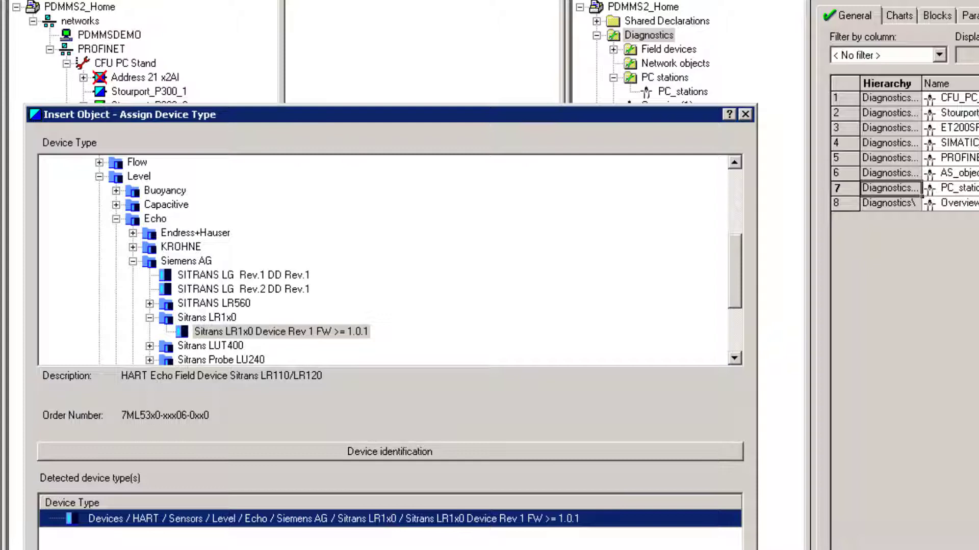
key(Return)
click(514, 514)
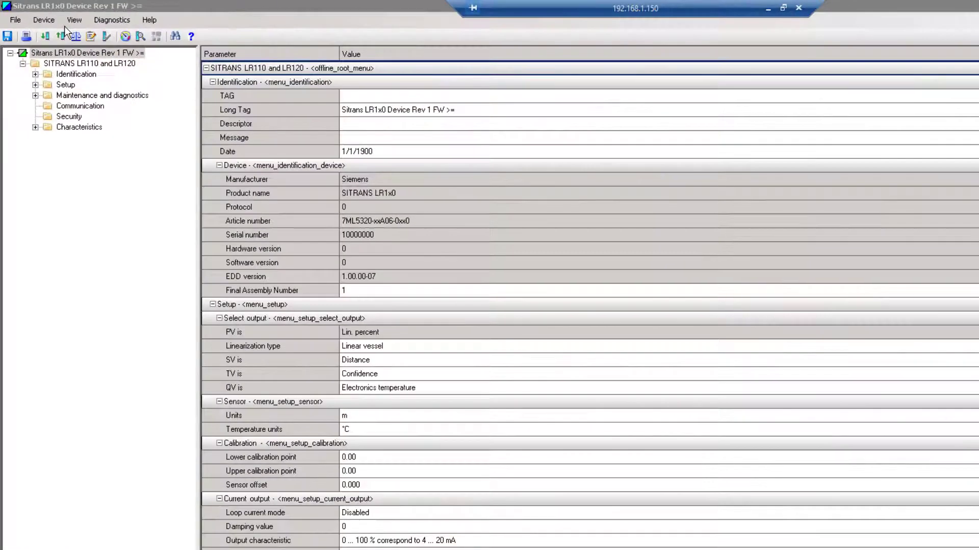
- Upload to PG/PC so the device reads as SITRANS LR110 Stourport_LR110Demo, tag SP@LR110
click(48, 29)
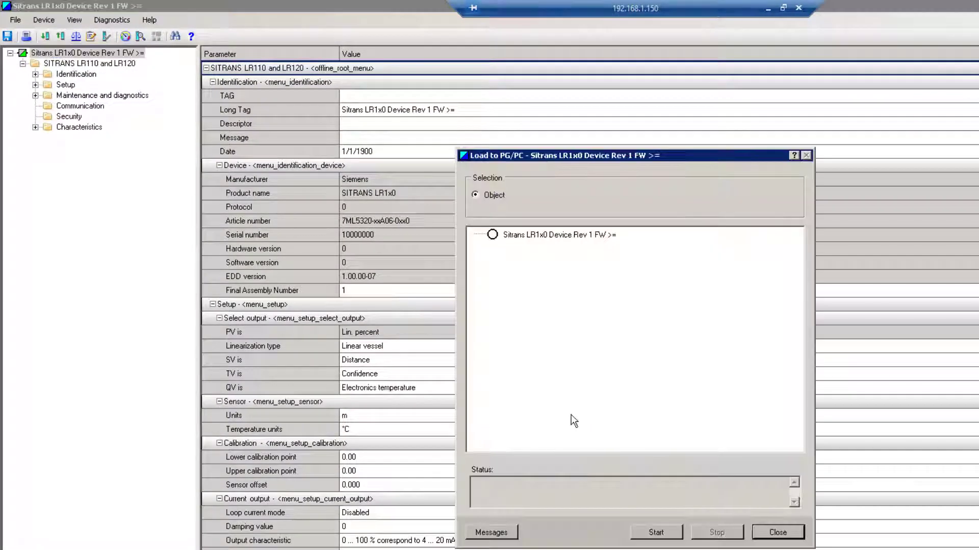
click(662, 537)
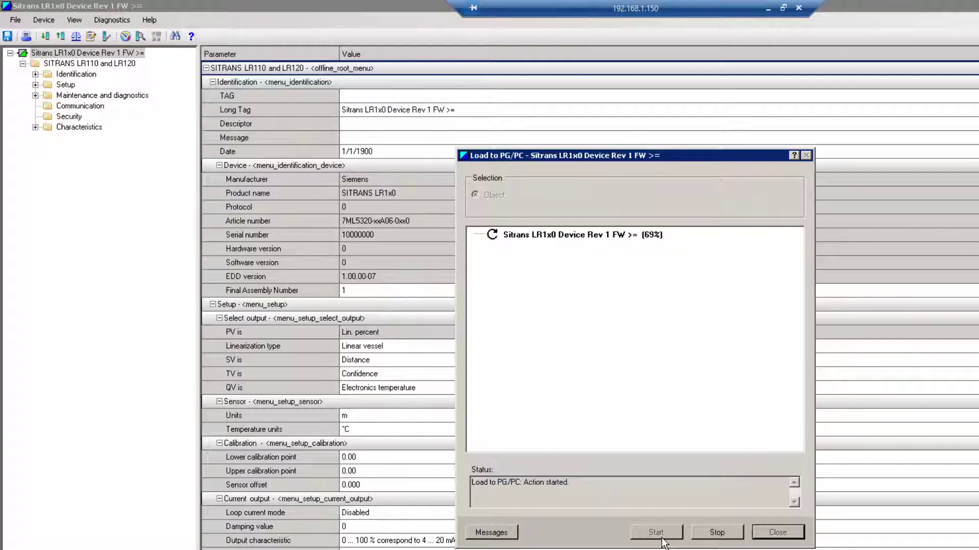
click(794, 538)
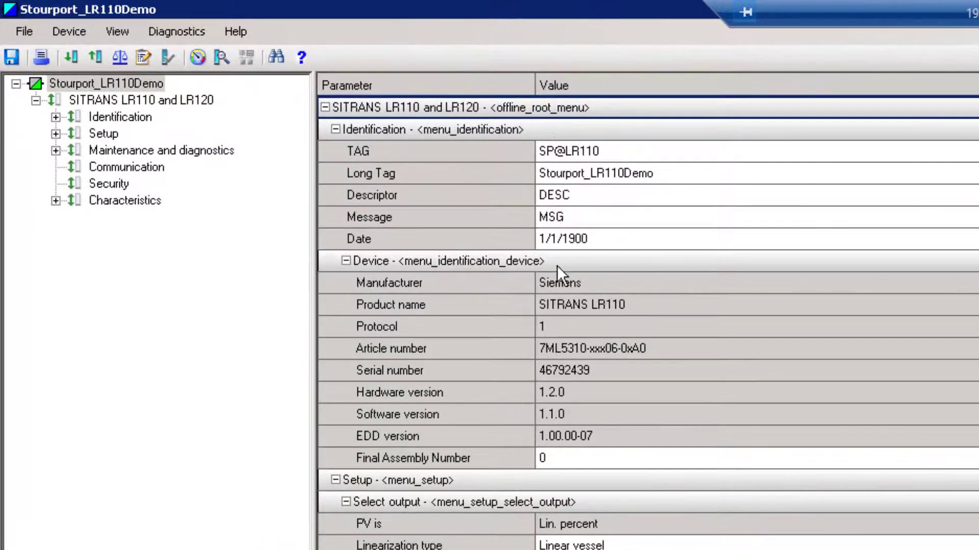
- Launch Wizard - Quick start for Stourport_LR110Demo
click(70, 30)
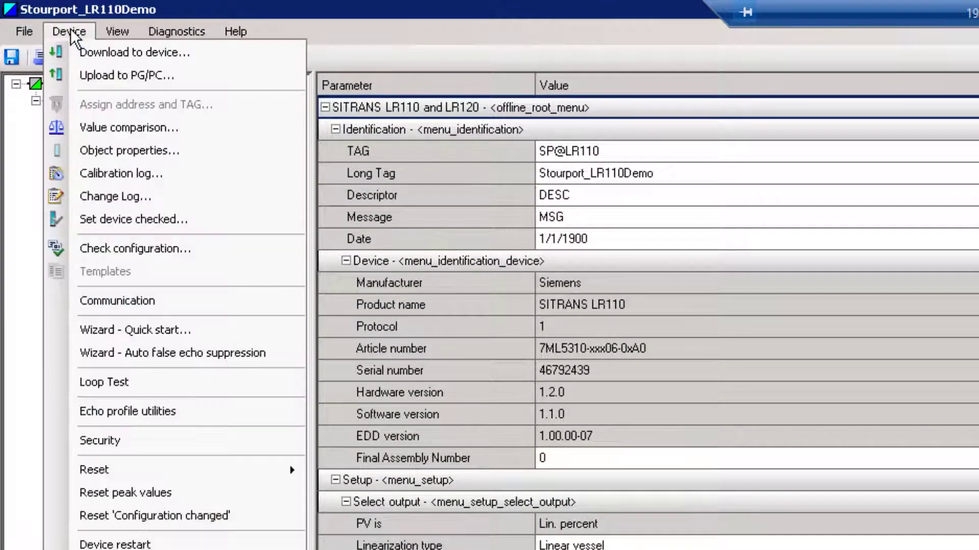
click(145, 329)
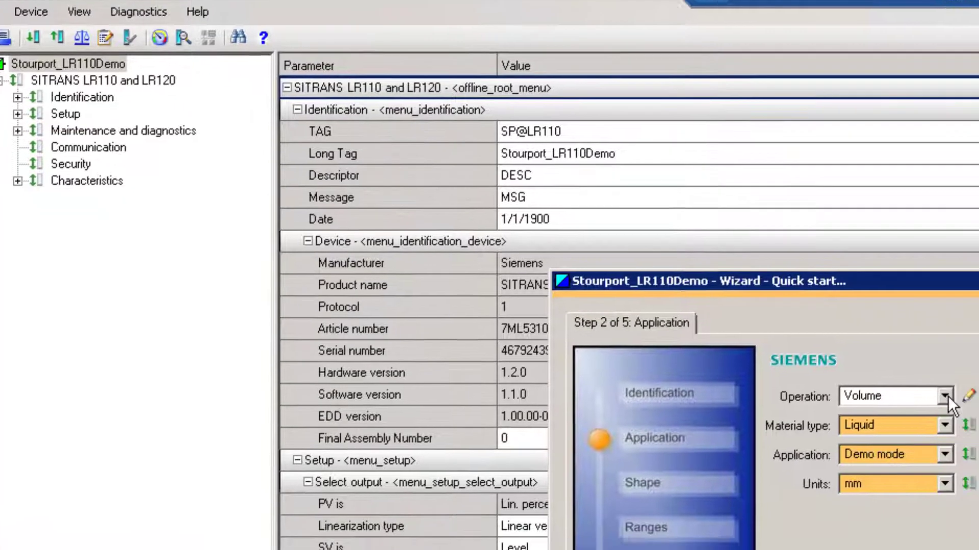
- Set Operation to Level with Liquid material type and advance to the Ranges step
click(976, 416)
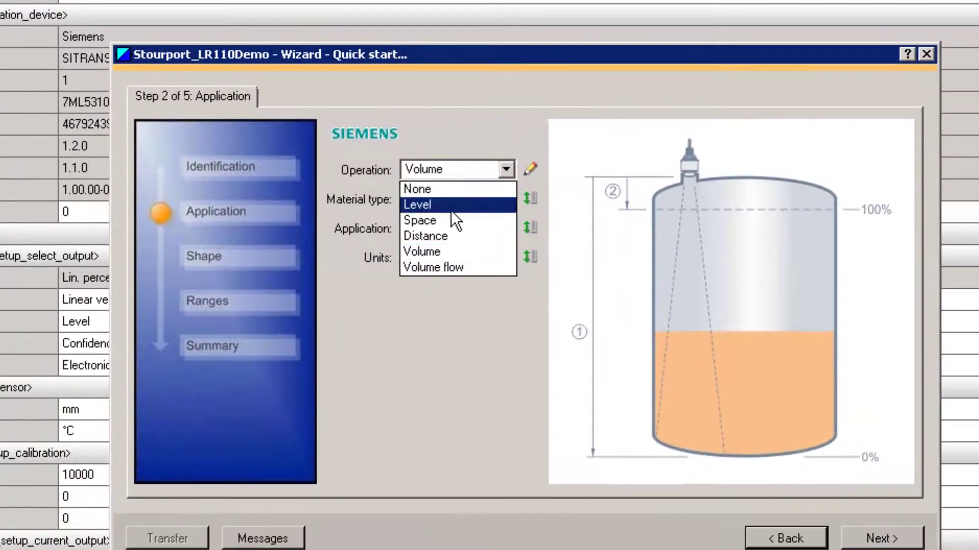
click(451, 210)
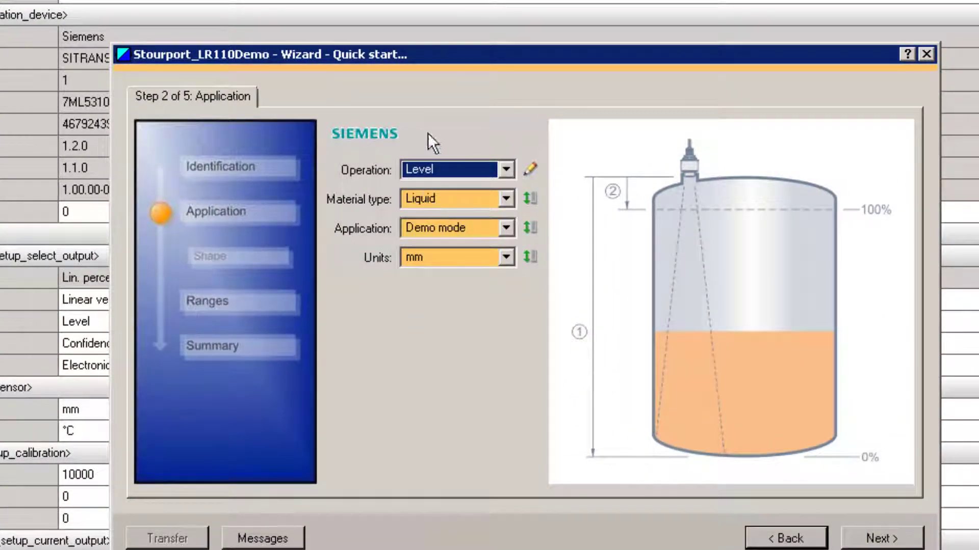
click(507, 199)
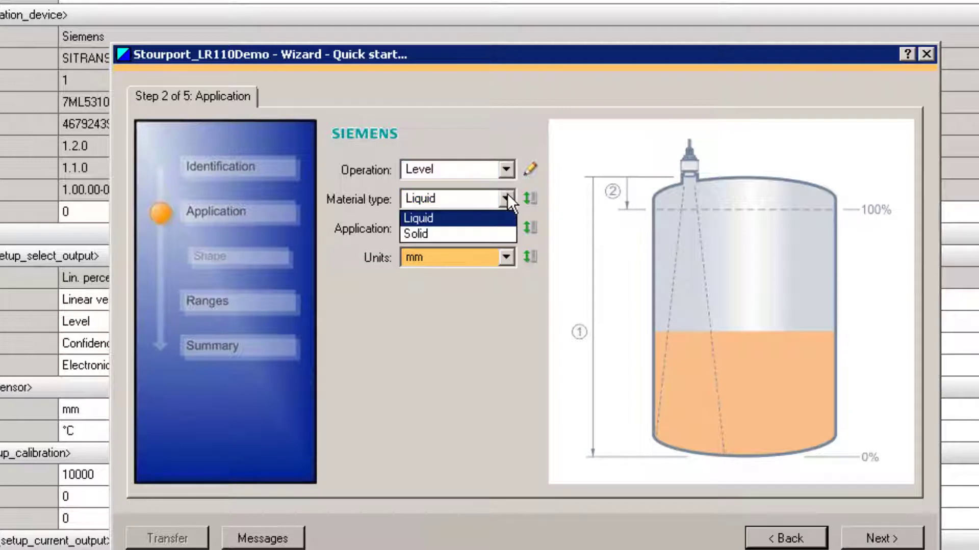
click(506, 194)
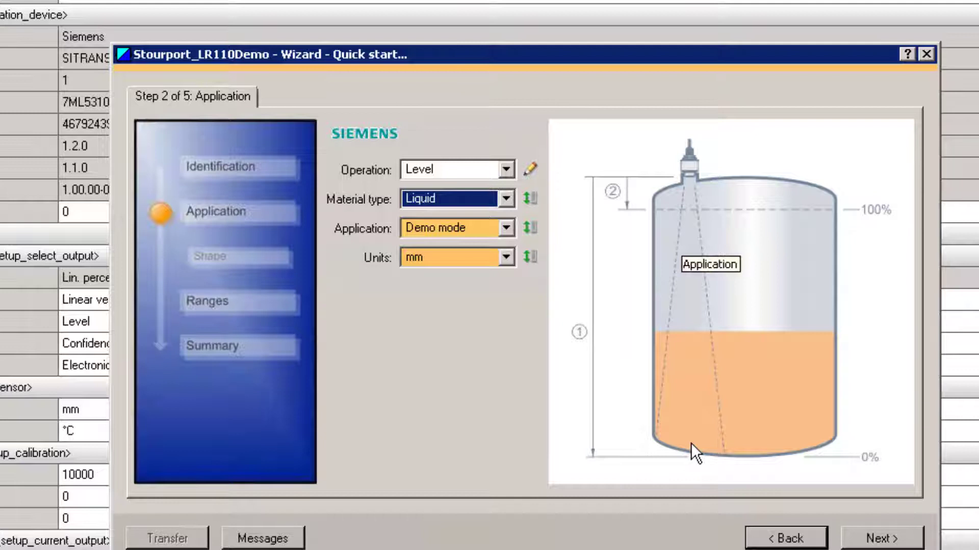
click(876, 539)
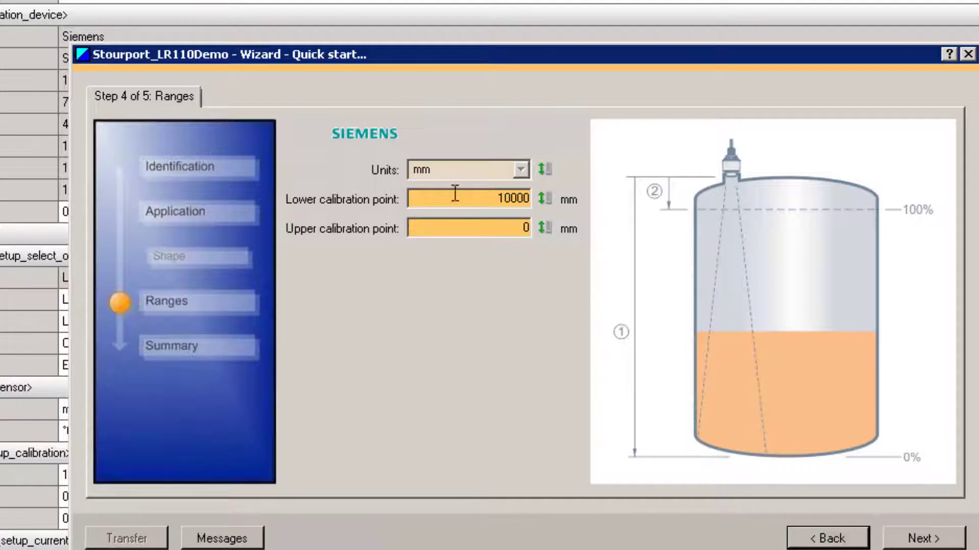
click(530, 197)
double_click(532, 197)
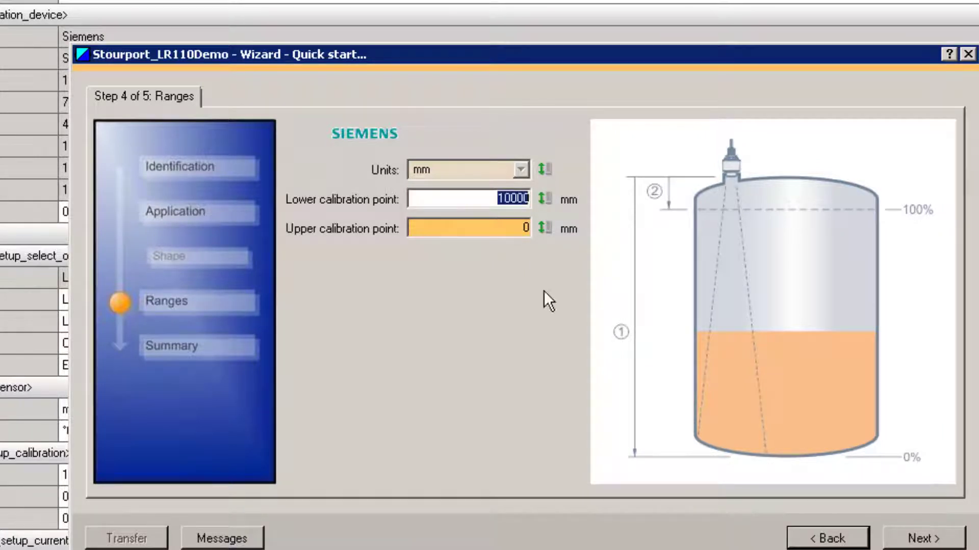
click(513, 233)
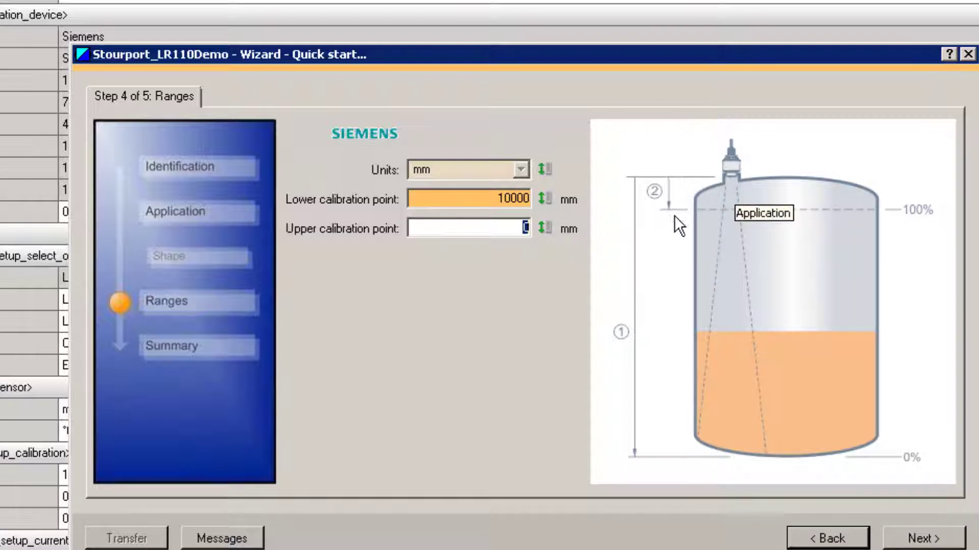
click(922, 539)
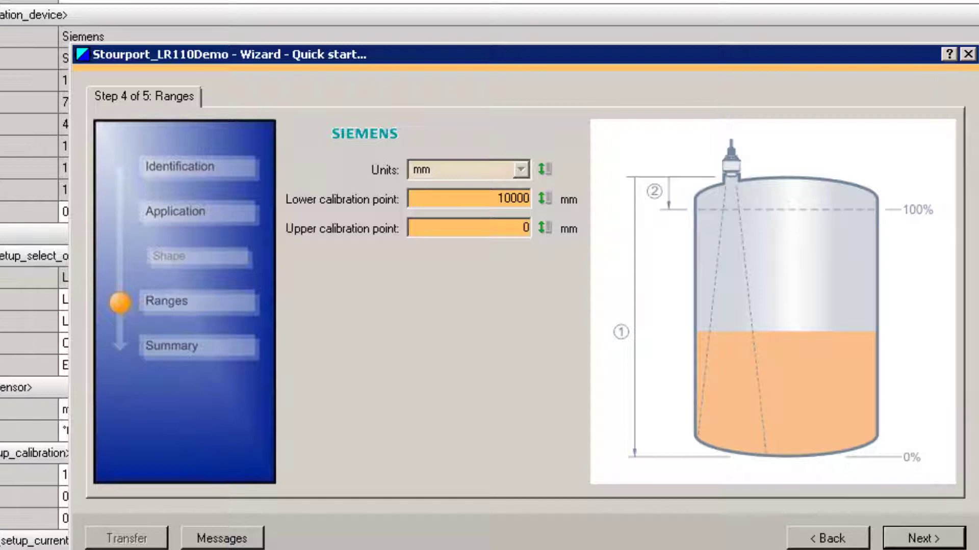
- Go to the Summary, apply the quick start settings, and acknowledge the success message
click(930, 541)
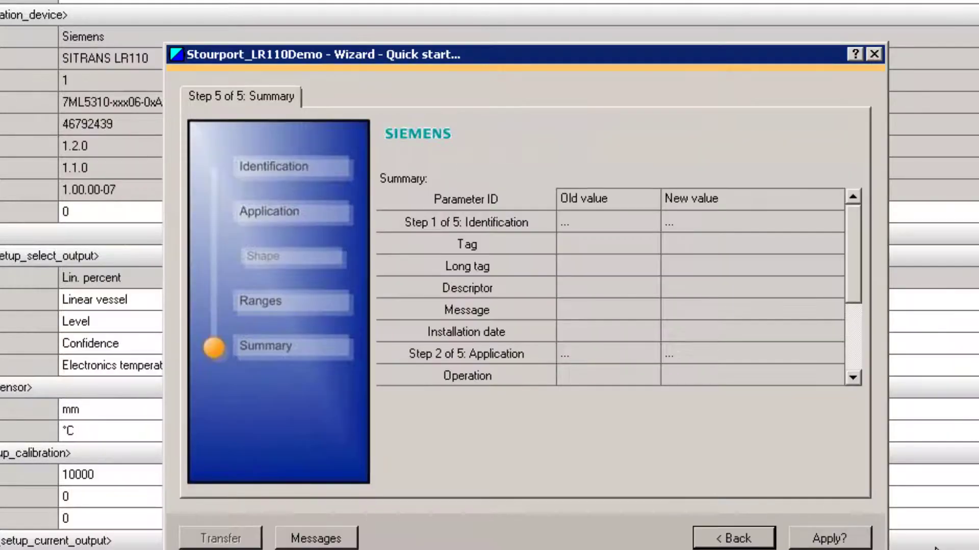
click(849, 544)
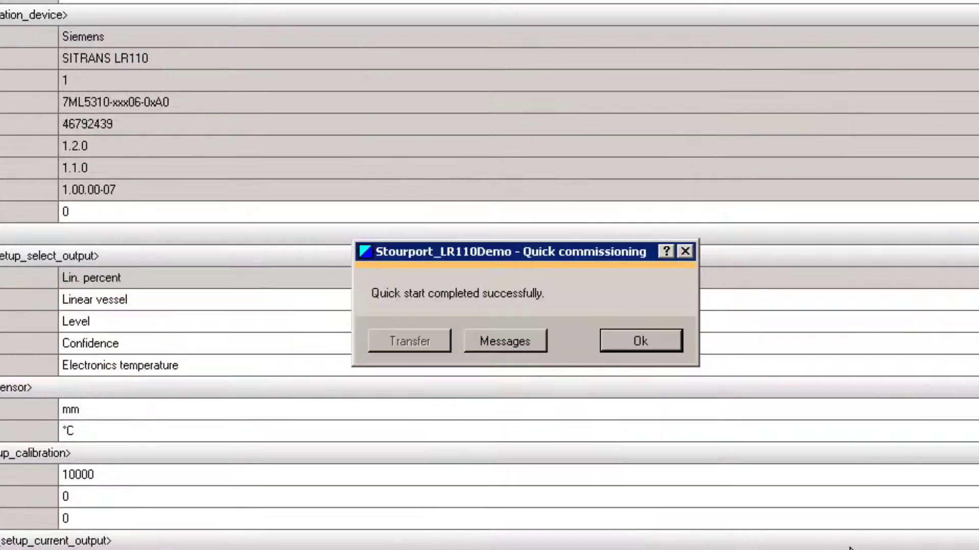
click(653, 342)
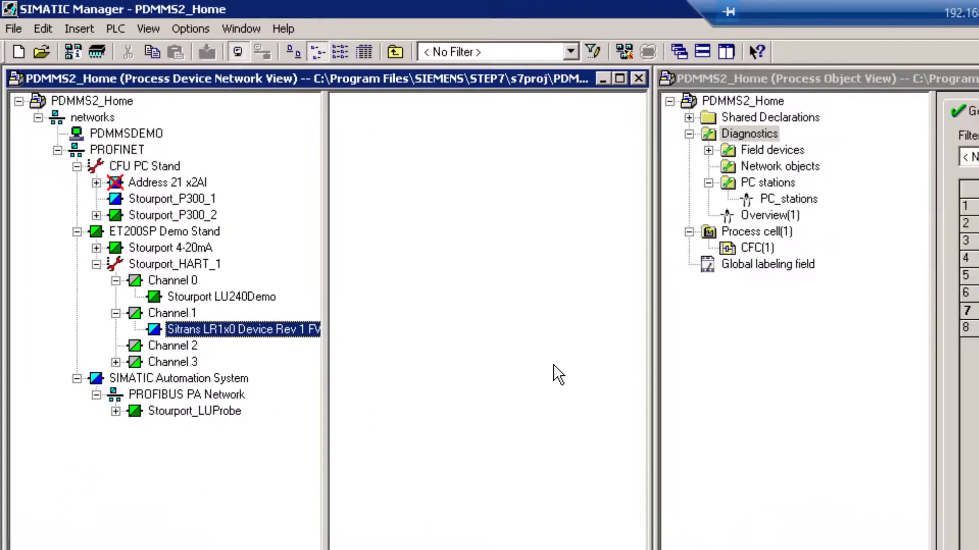
- Run SIMATIC PDM Update diagnostics on the Sitrans LR1x0 device in the network view
right_click(153, 334)
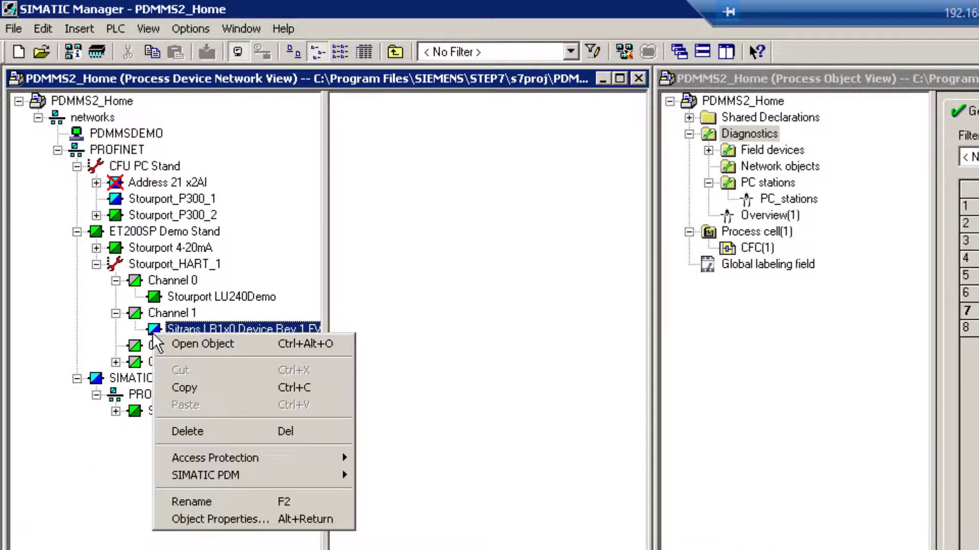
mouse_move(197, 482)
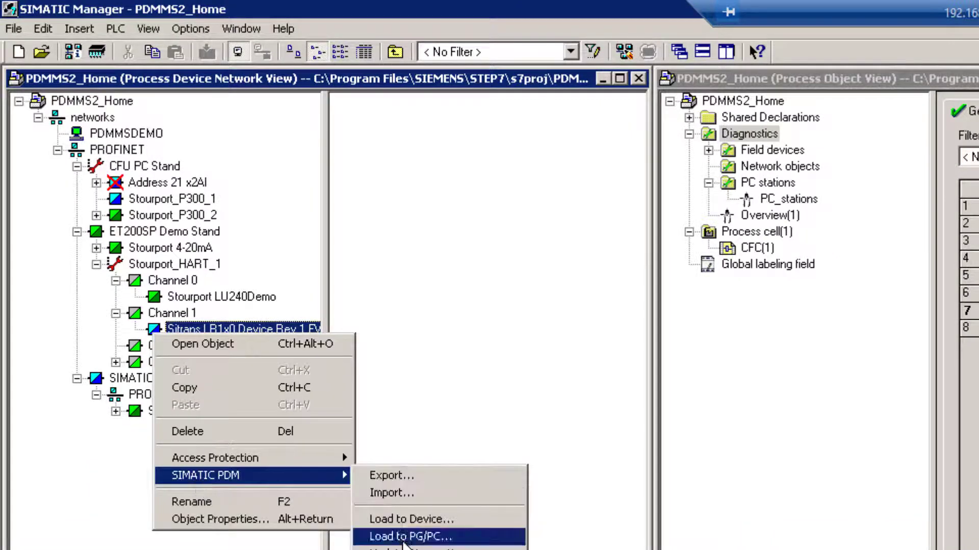
click(408, 548)
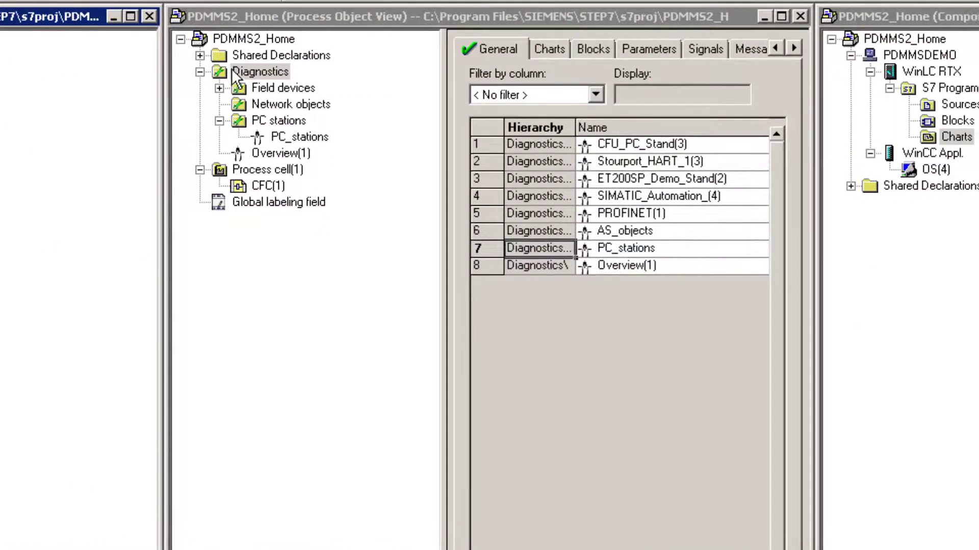
- Create/update diagnostic screens for the Diagnostics hierarchy, declining the prompt, then show Charts
mouse_move(233, 73)
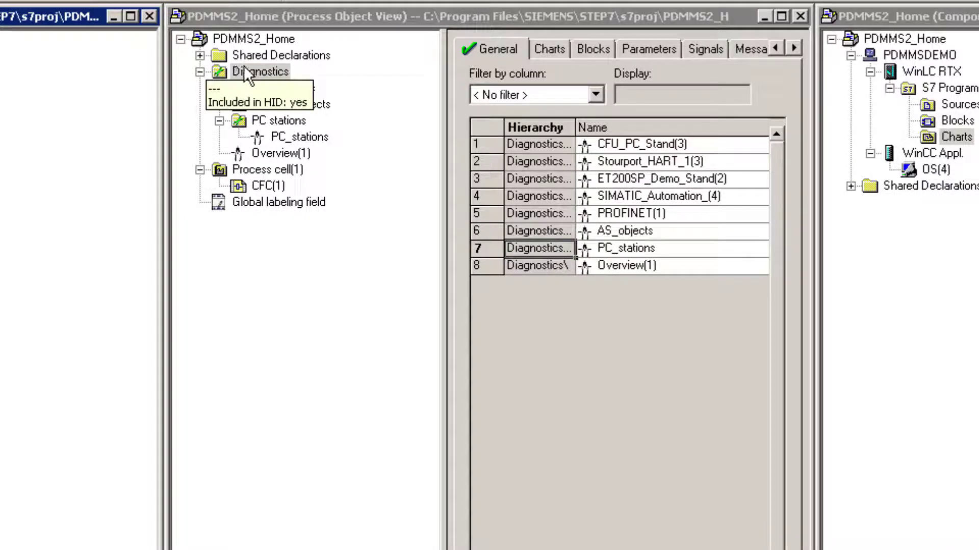
right_click(244, 68)
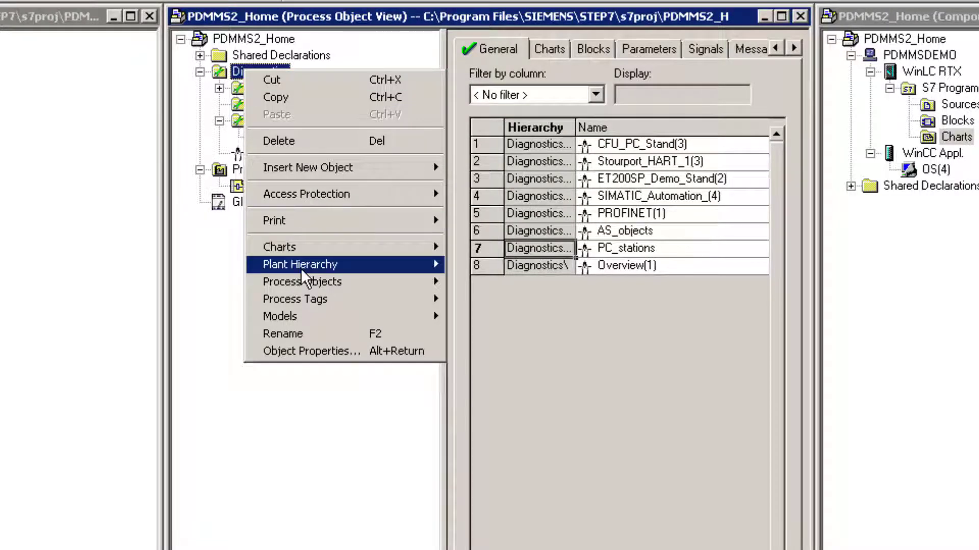
mouse_move(257, 266)
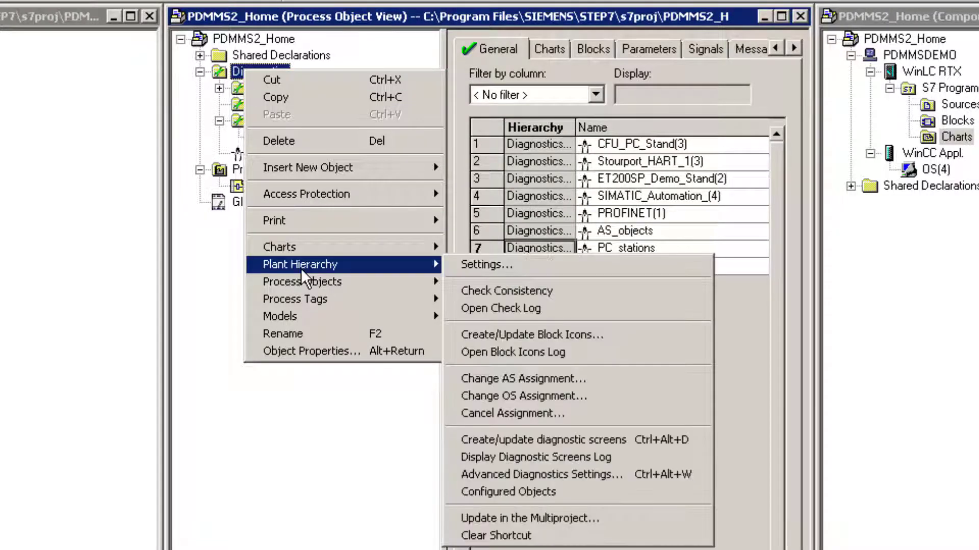
click(587, 441)
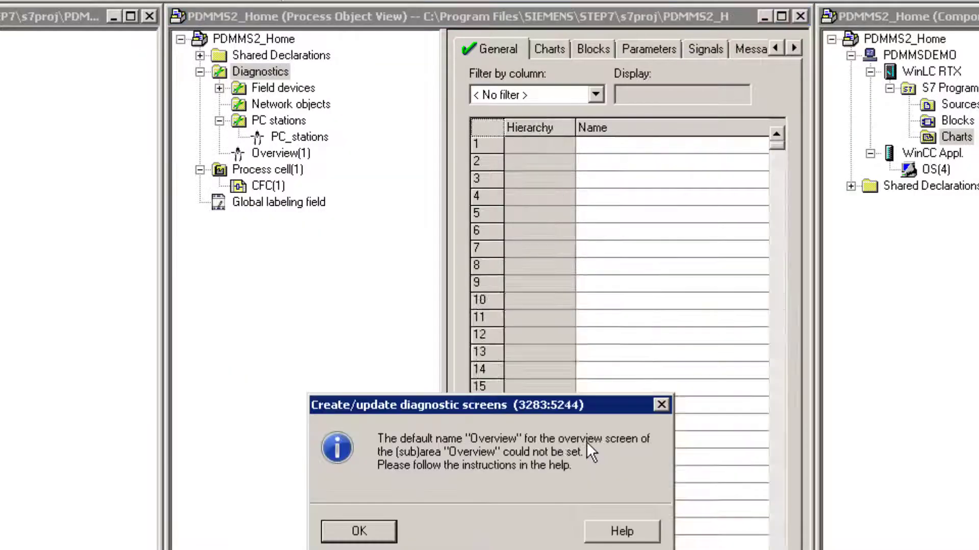
click(358, 529)
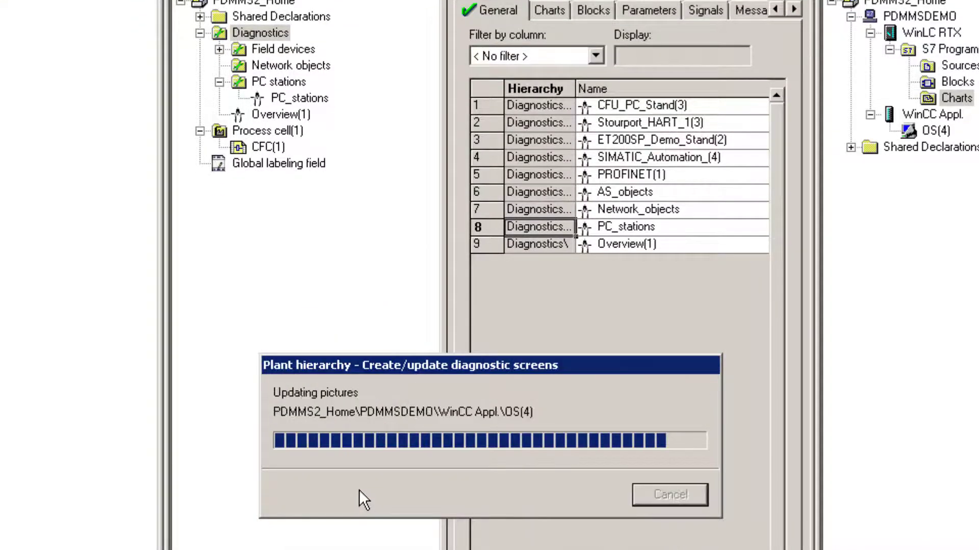
click(458, 528)
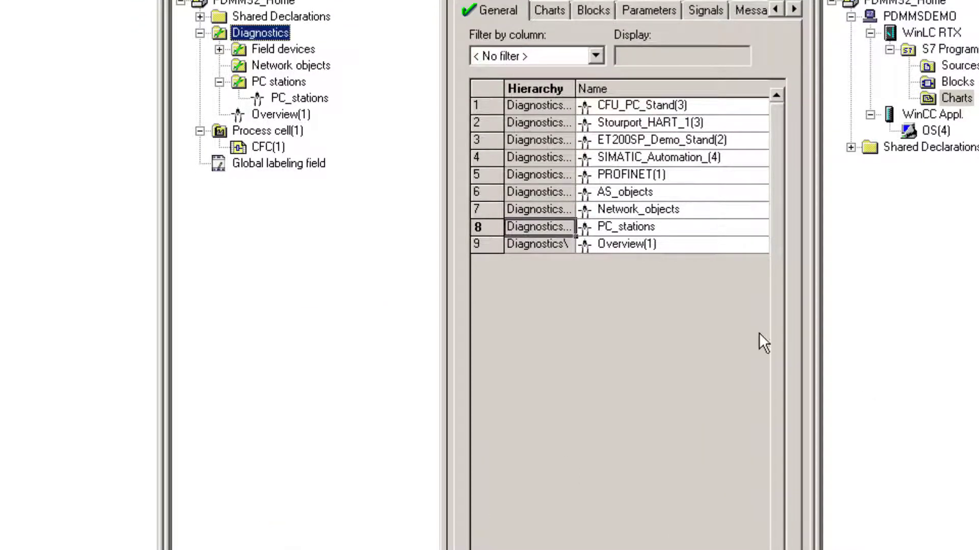
click(949, 100)
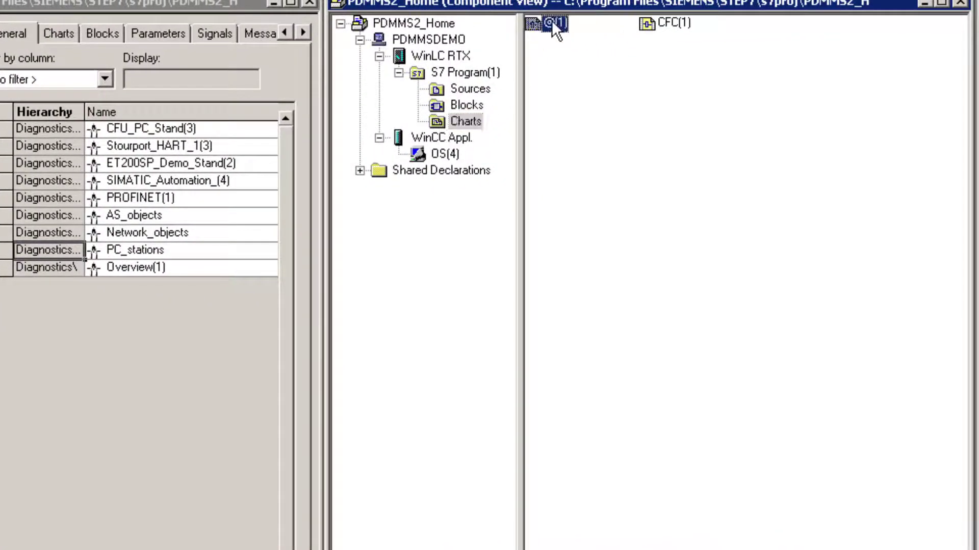
- Compile and download only the changes of chart @(1) to the WinLC RTX CPU, with 0 errors and 0 warnings
double_click(552, 20)
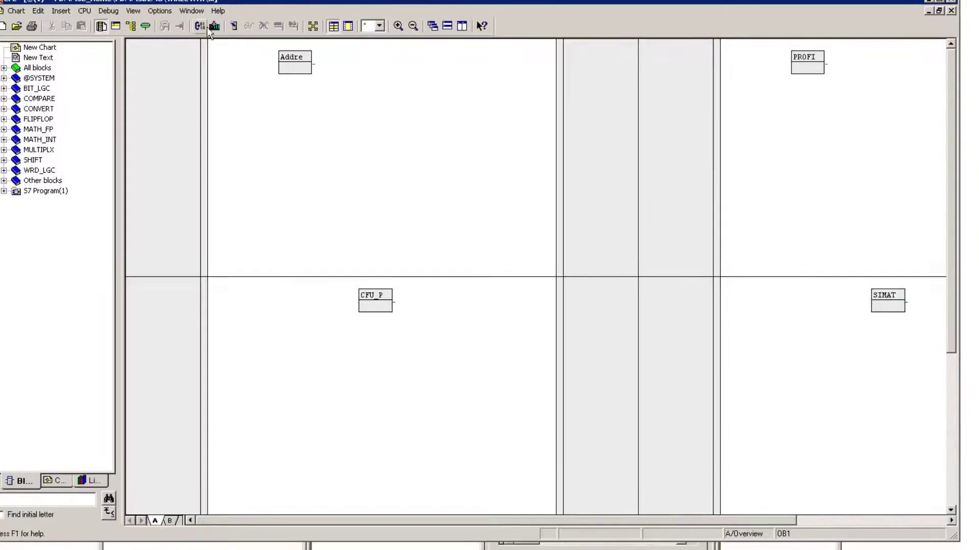
click(211, 30)
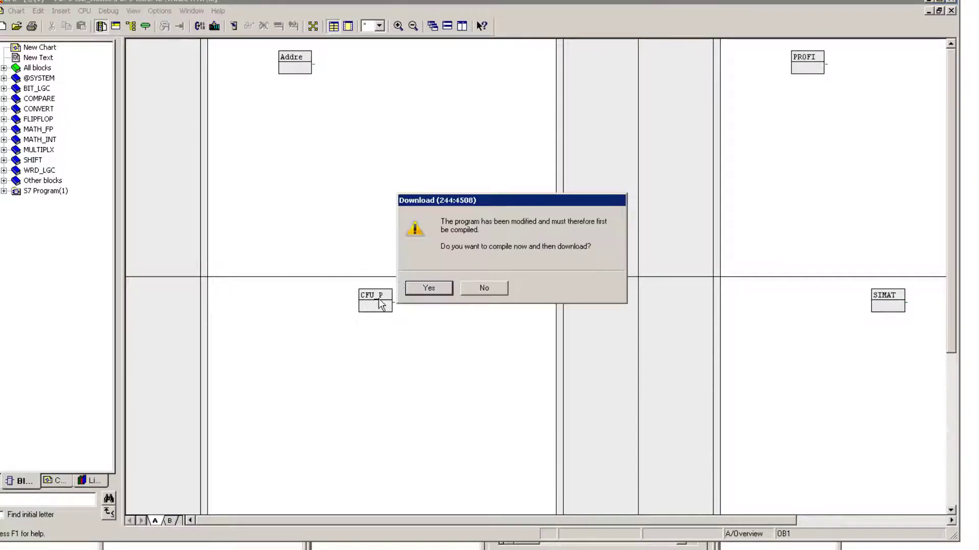
click(432, 287)
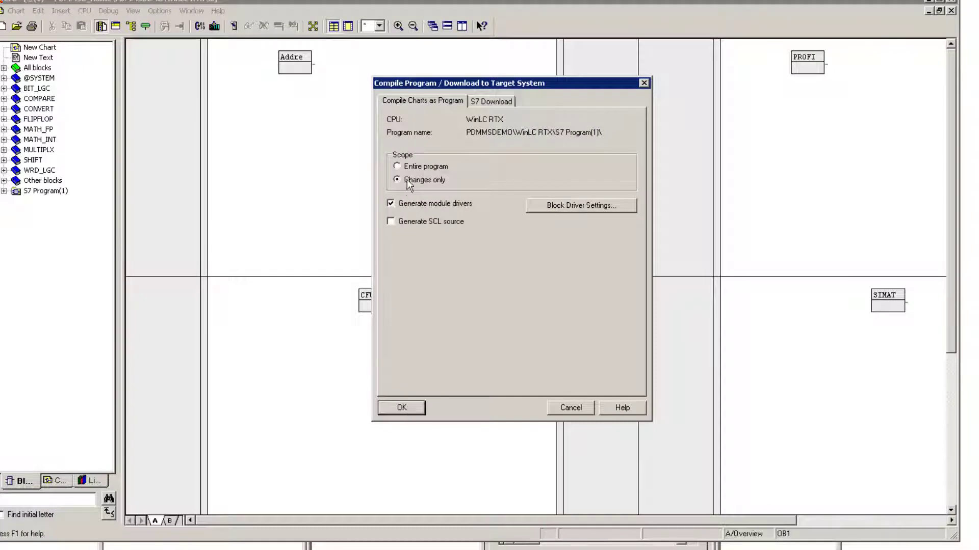
click(407, 411)
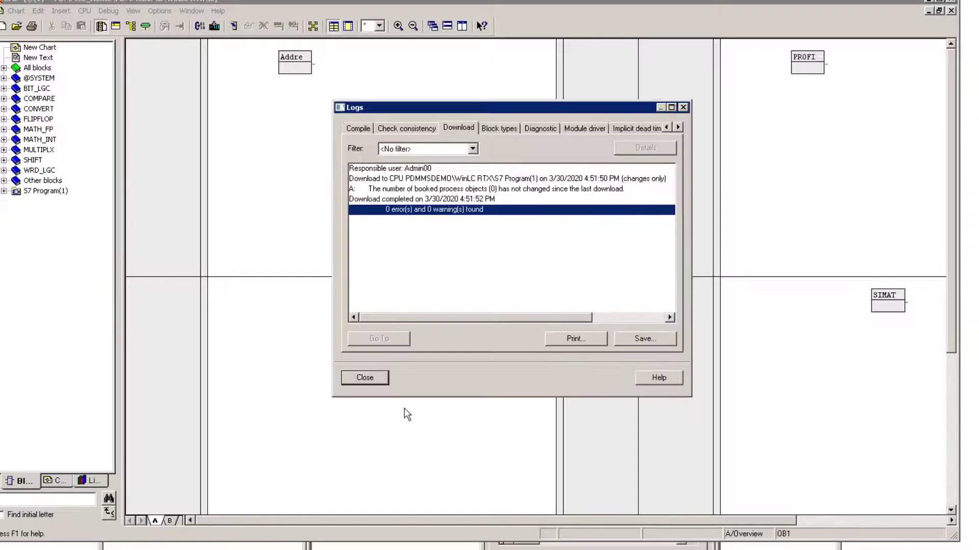
click(364, 377)
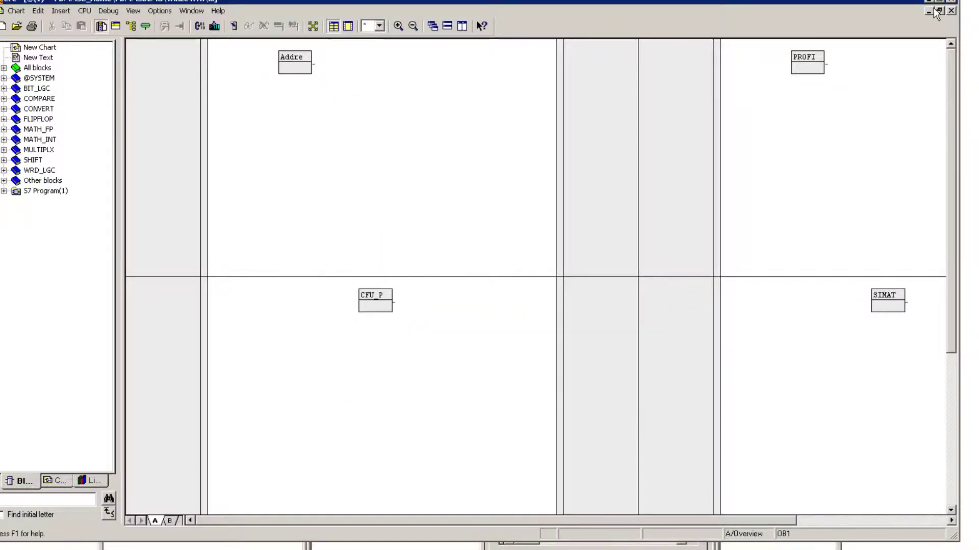
- Close the CFC editor and compile the OS(4) station from the Component view
click(951, 1)
click(728, 67)
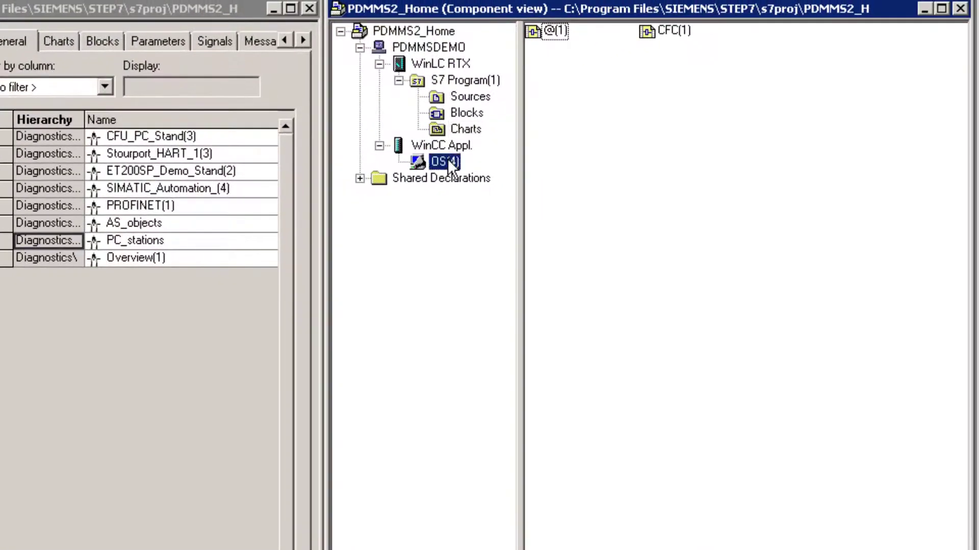
right_click(448, 160)
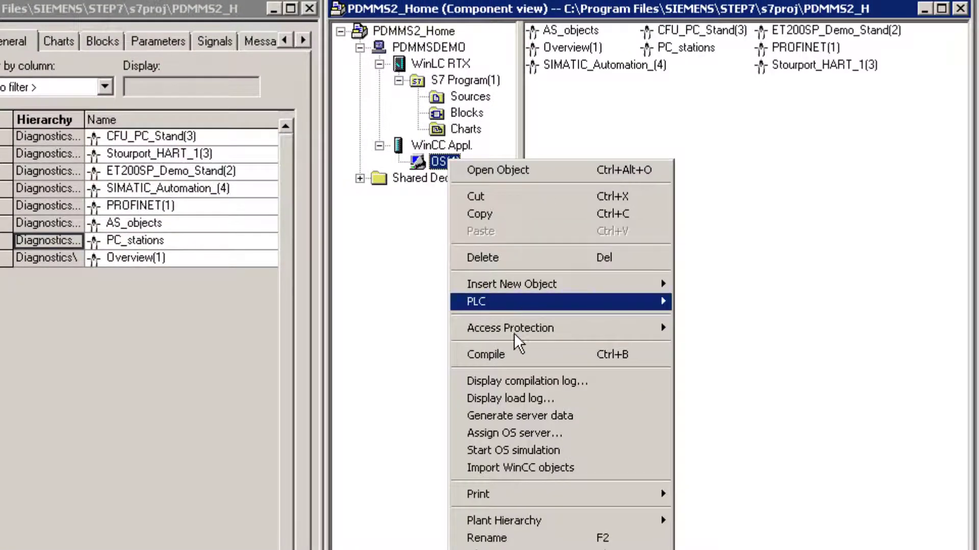
click(508, 353)
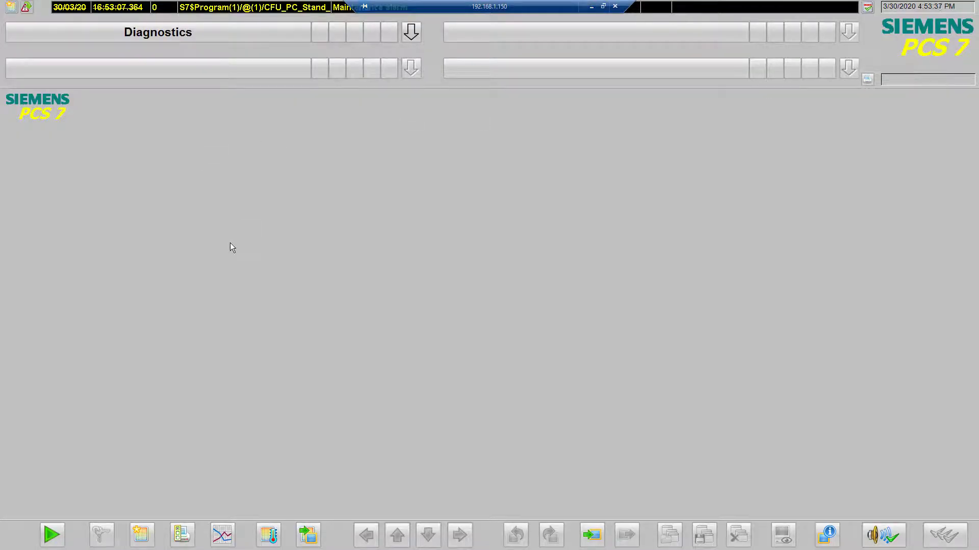
- Navigate Diagnostics > PROFINET > ET200SP Demo Stand > second module to show Stourport_LR110Demo and LU240Demo
click(148, 36)
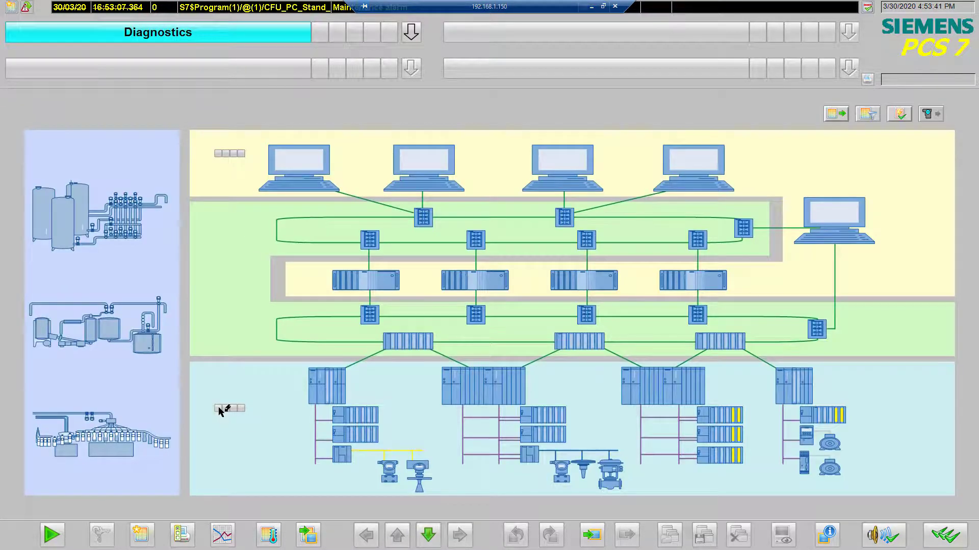
click(220, 409)
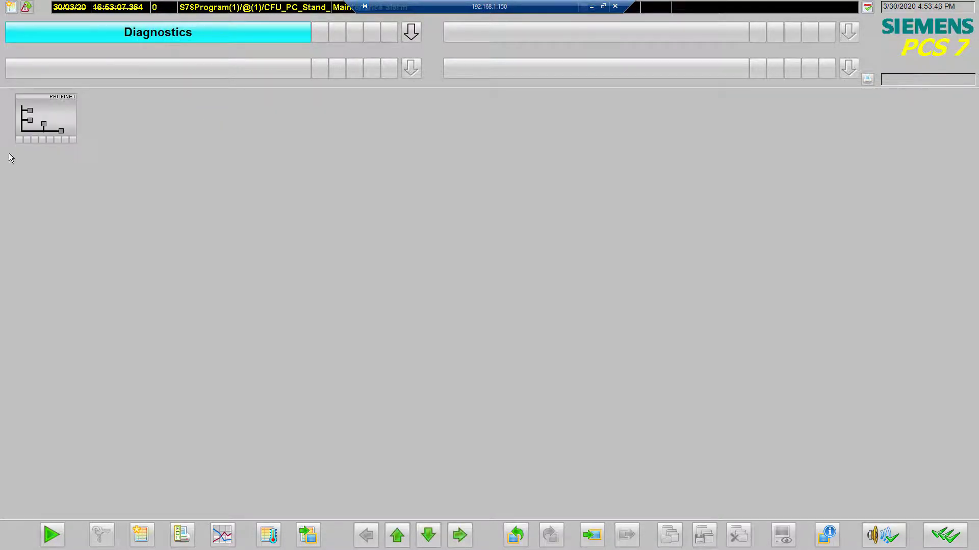
click(20, 136)
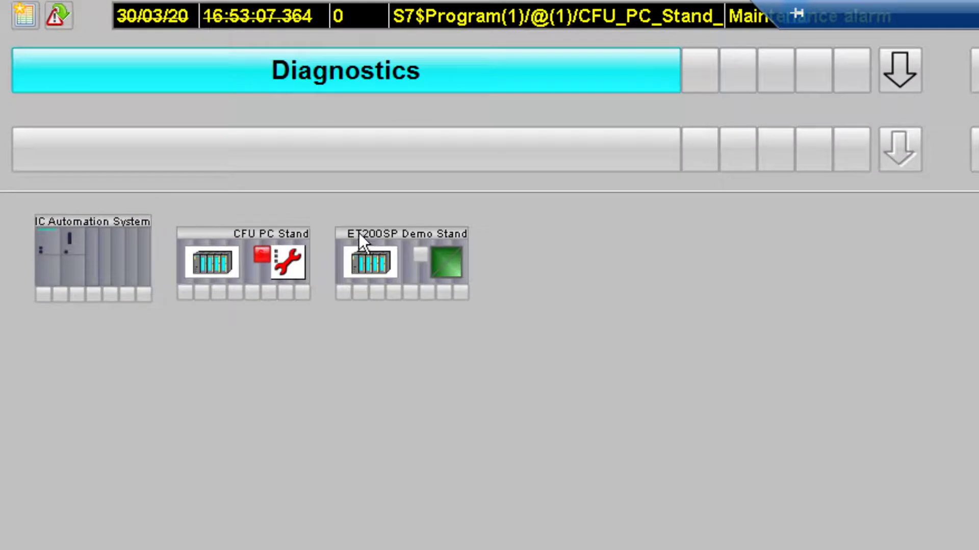
click(346, 293)
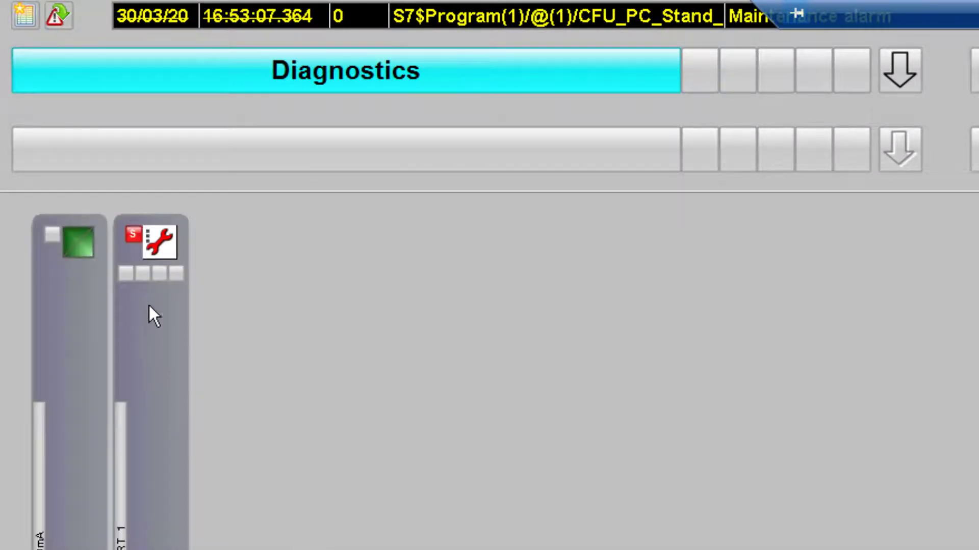
click(124, 264)
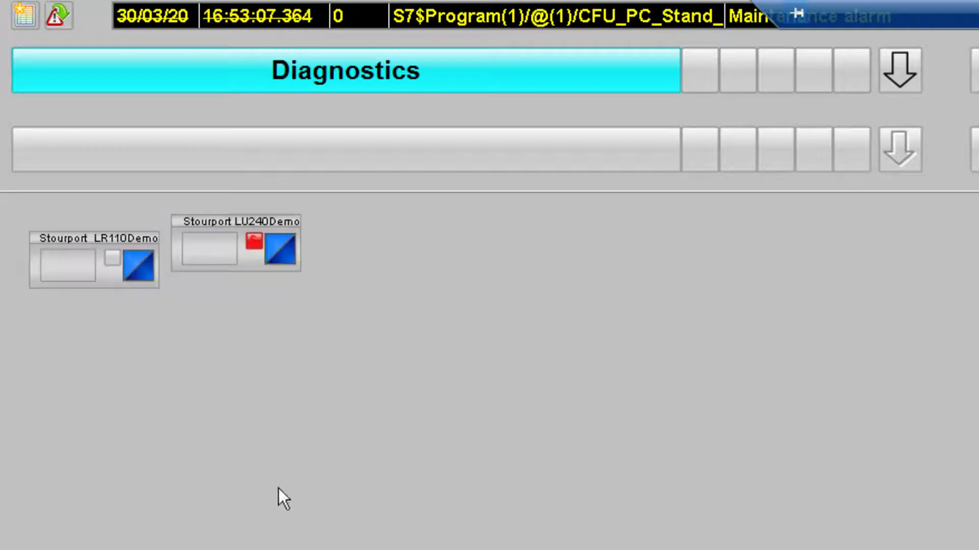
- Open the LR110Demo faceplate's diagnostics view and log in to web PDM for the device
click(140, 270)
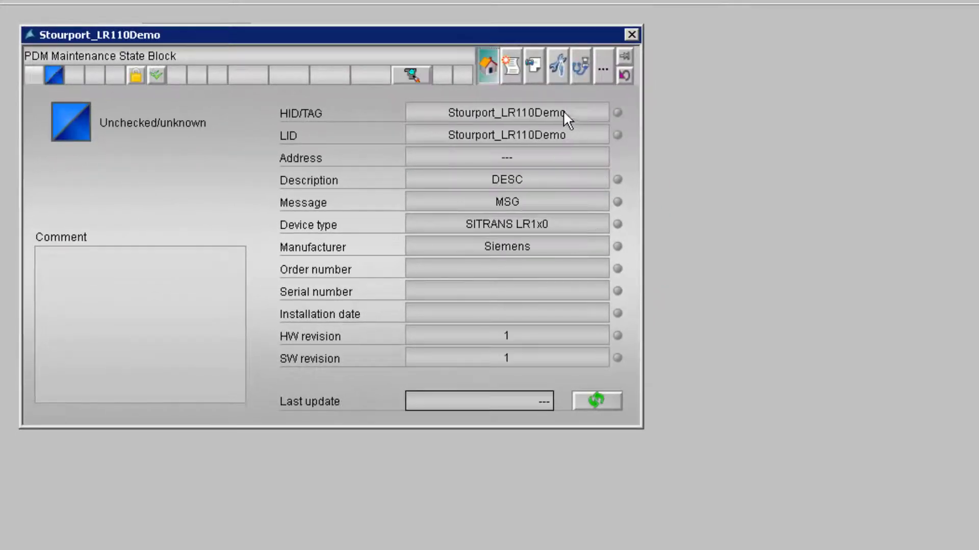
click(581, 64)
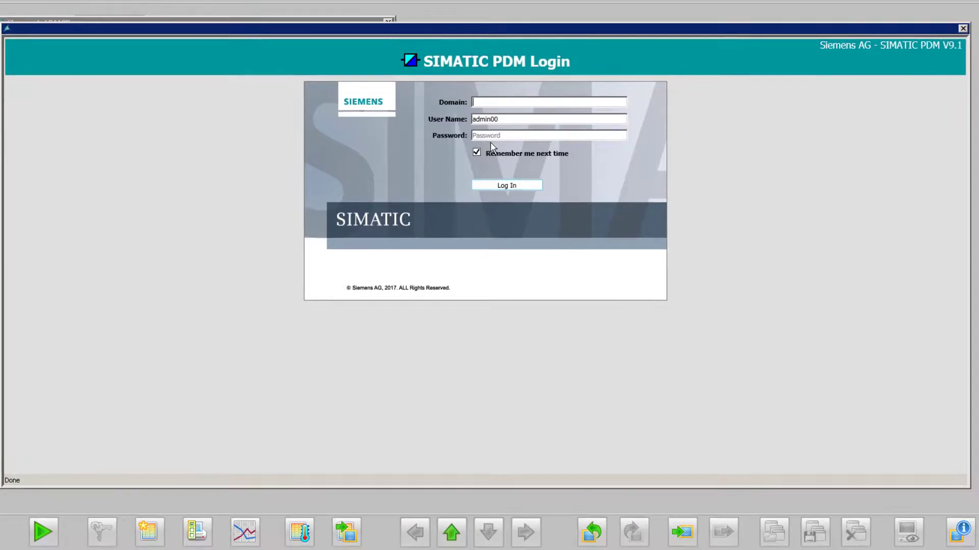
click(782, 219)
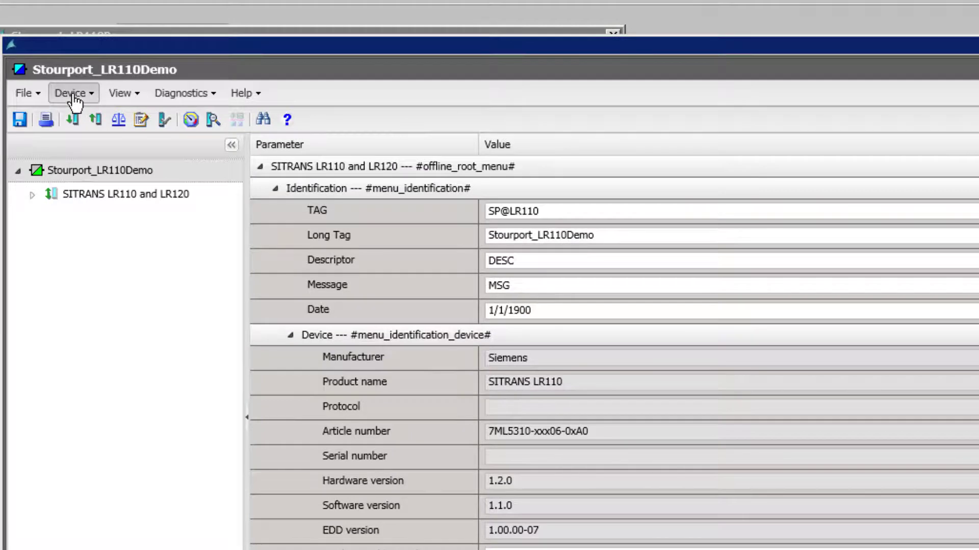
- Show the LR110 process values: primary variable 98.02 % and loop current 19.683 mA
click(71, 93)
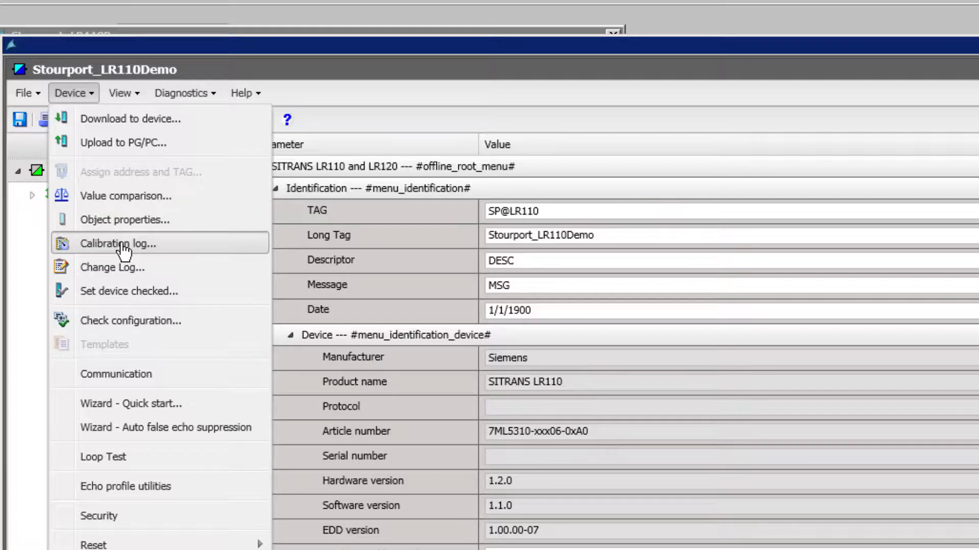
click(135, 92)
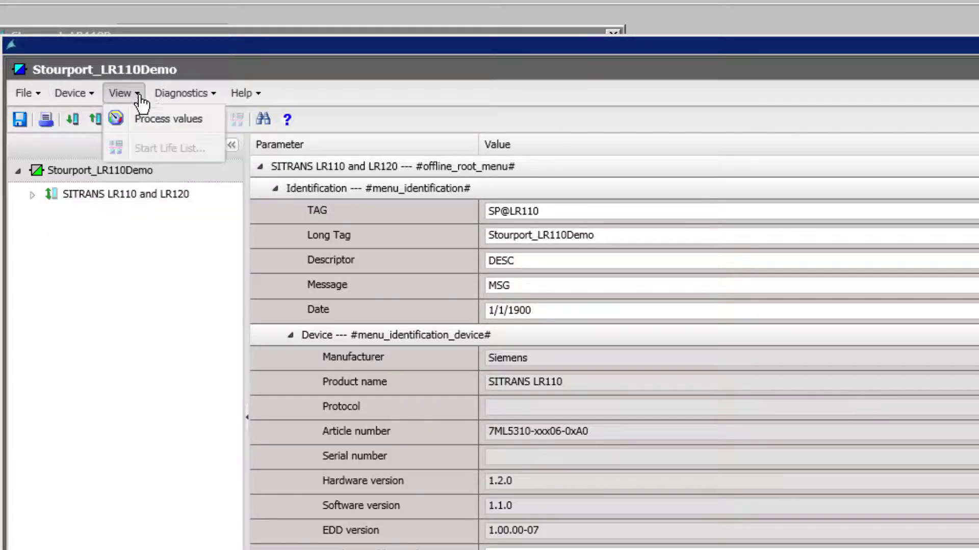
click(146, 121)
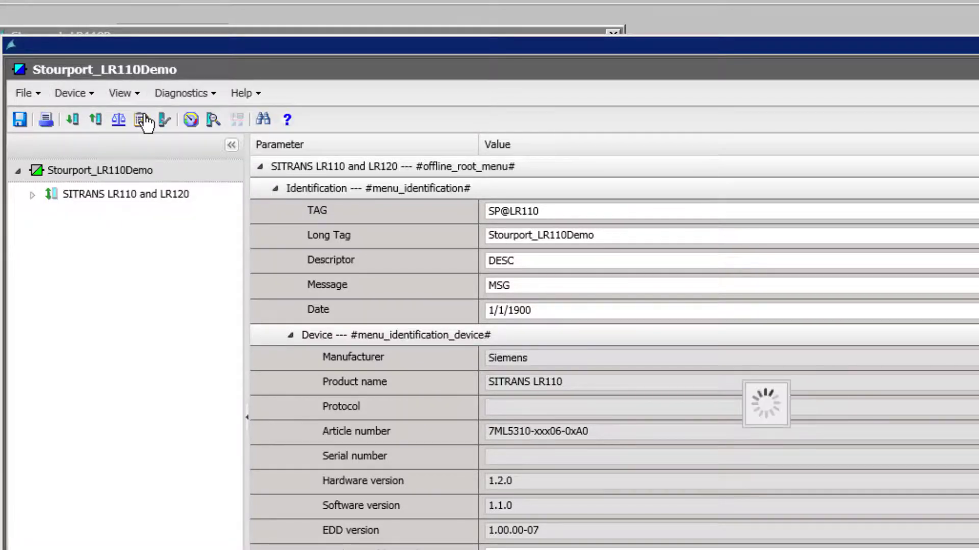